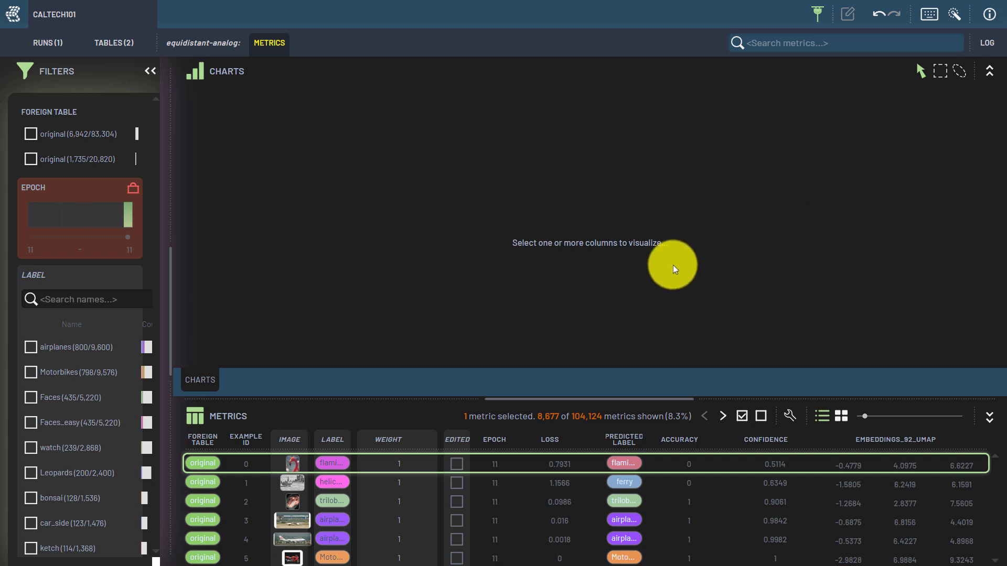
Step: Set the label of example 0 to barrel, check the pending edit, and undo the label change
left_click(333, 463)
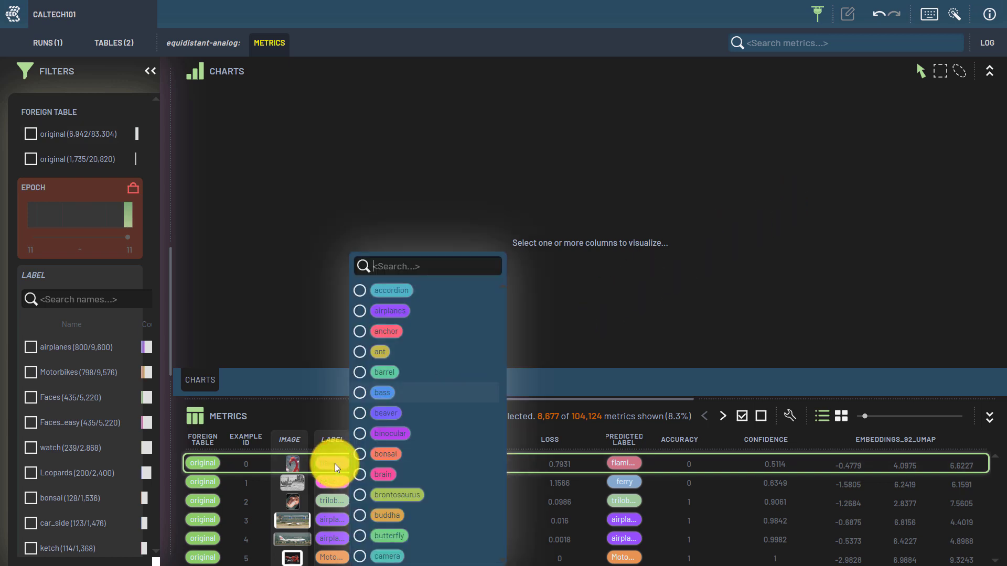
left_click(361, 372)
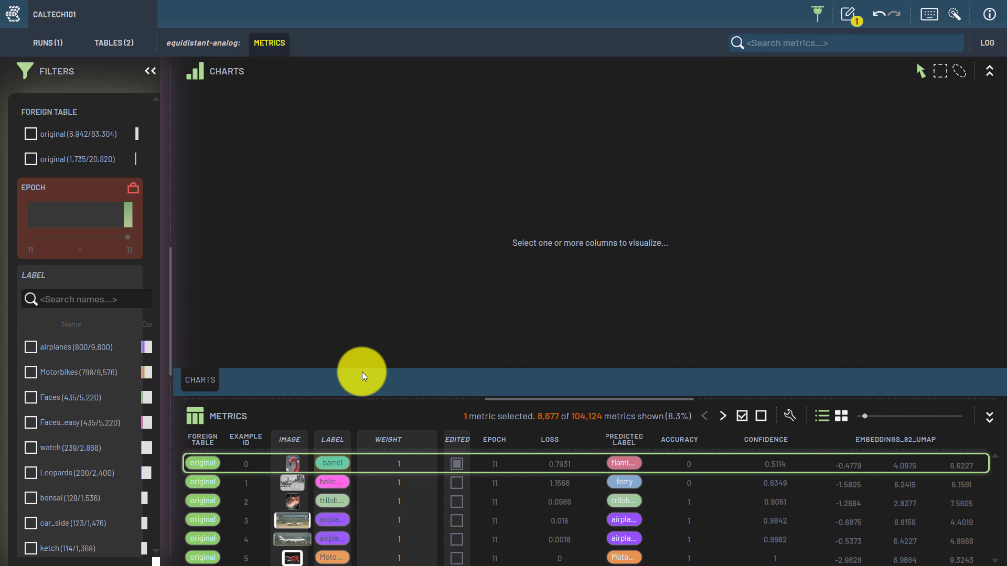
left_click(846, 21)
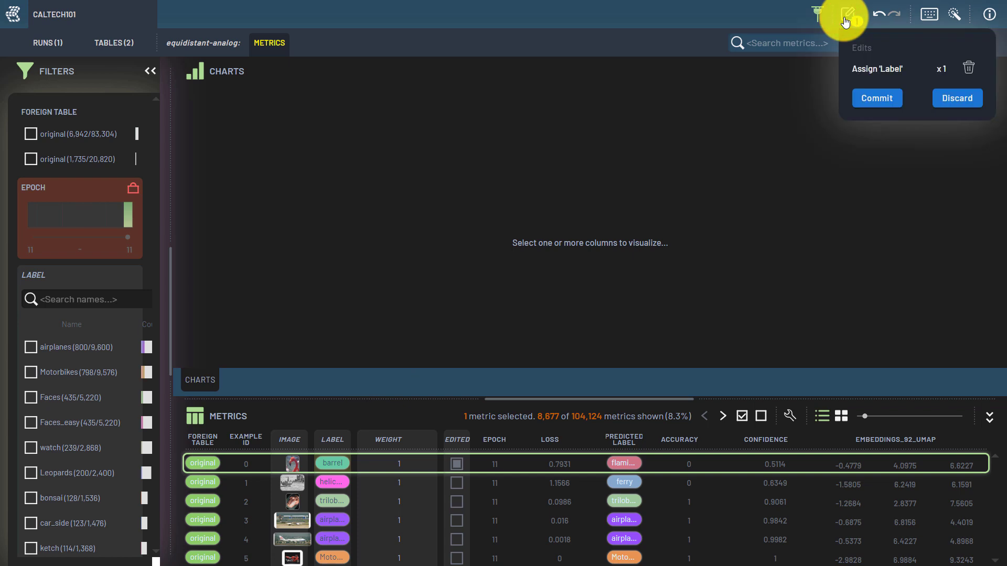
left_click(876, 16)
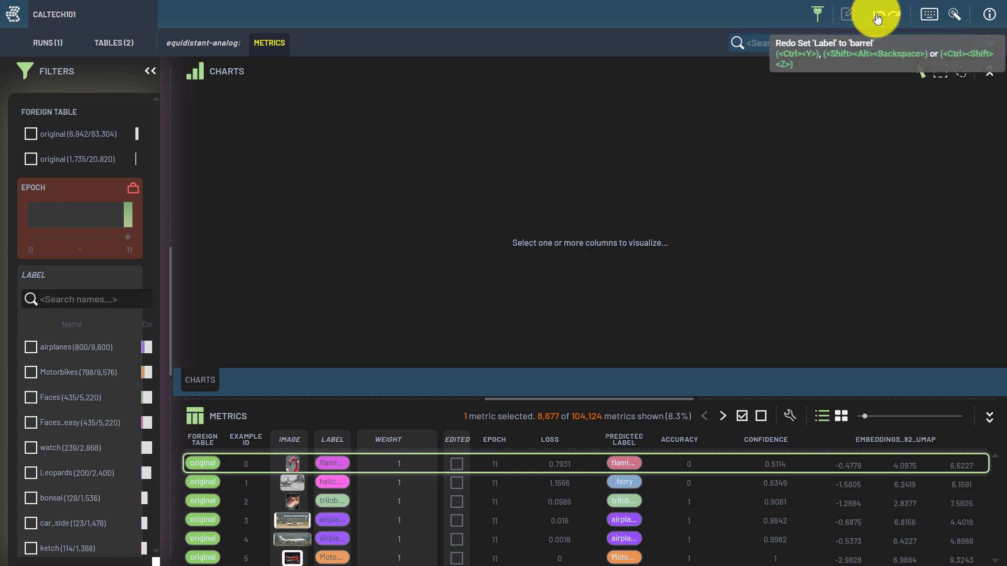
left_click(894, 16)
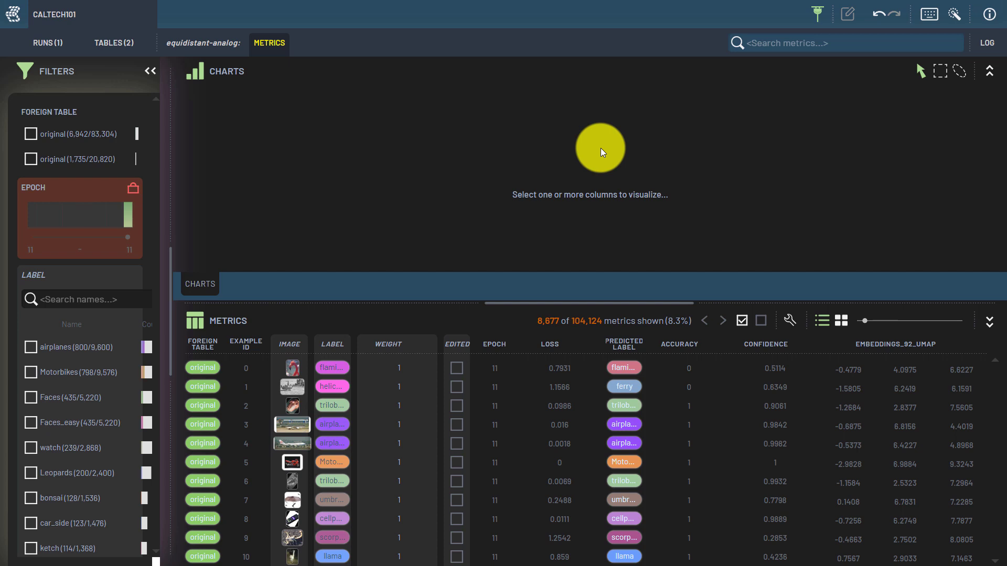
Step: Select the rows of examples 0 to 7, excluding 2, 4 and 5, and add example 9 to the selection
left_click(267, 368)
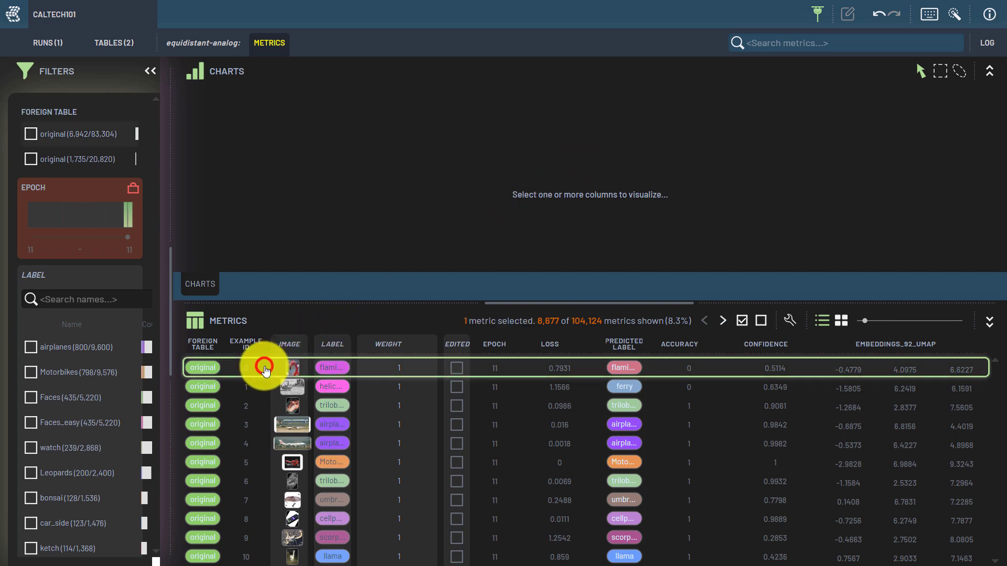
left_click(262, 500, "shift")
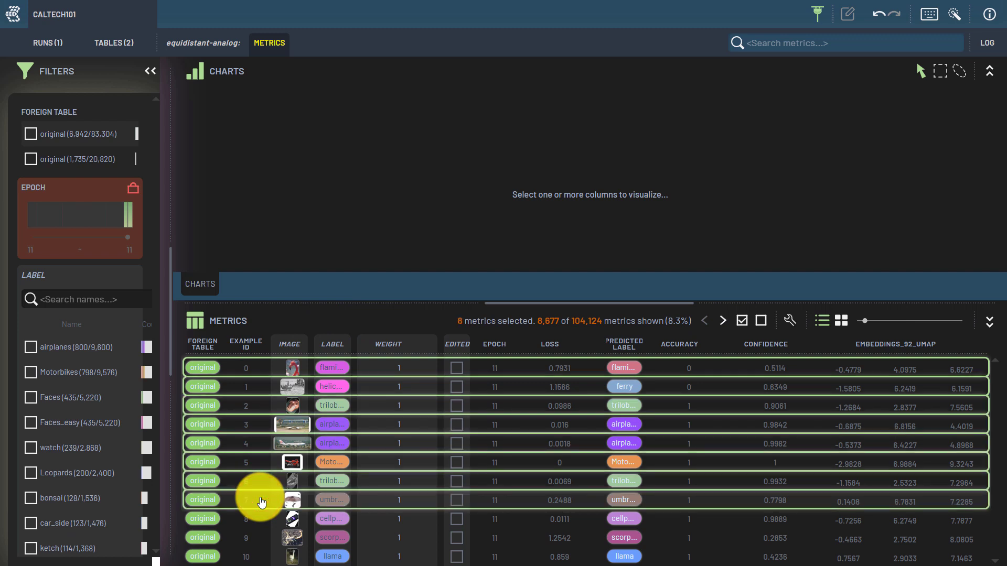
left_click(259, 408, "ctrl")
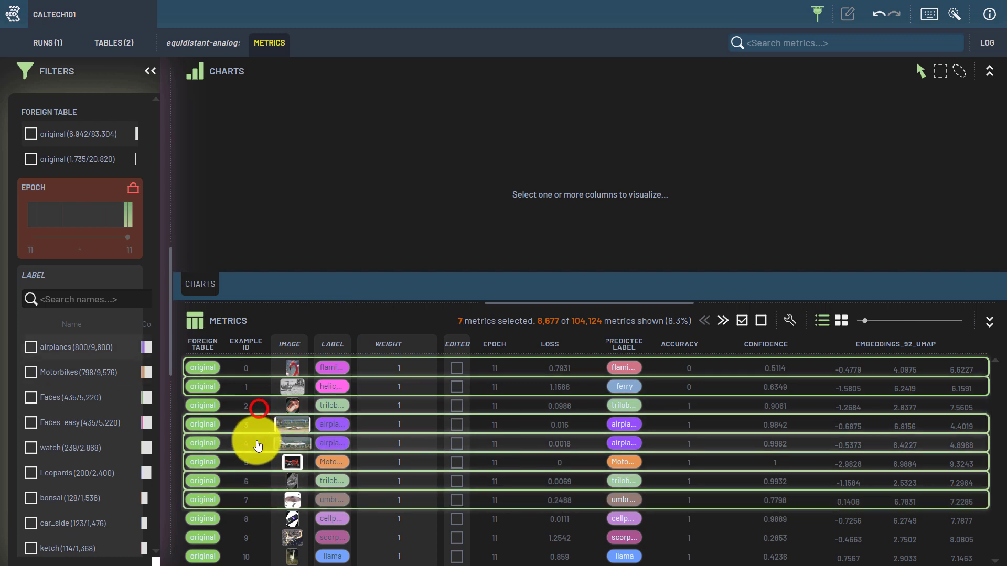
left_click(257, 441, "ctrl")
left_click(259, 462, "ctrl")
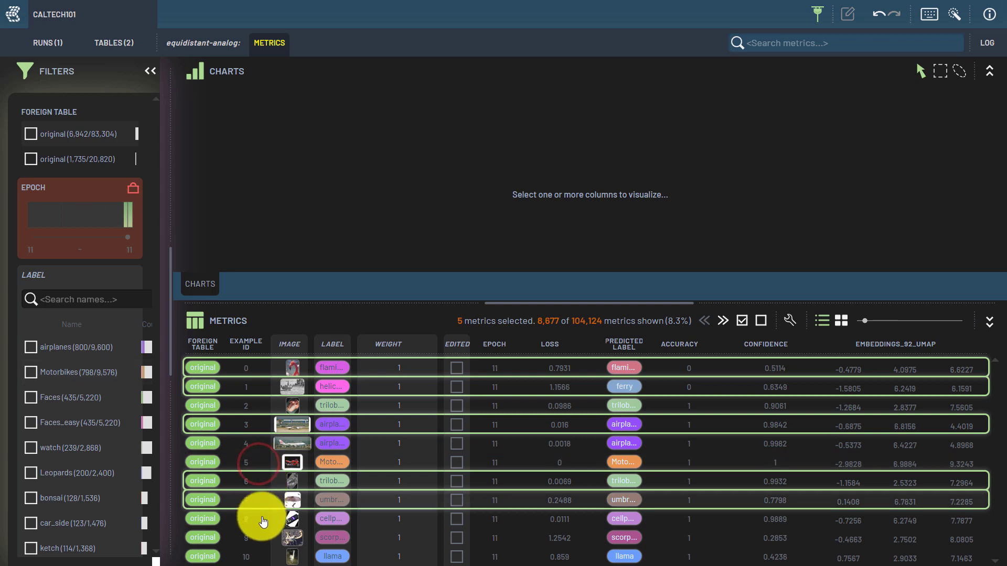
left_click(258, 540, "ctrl")
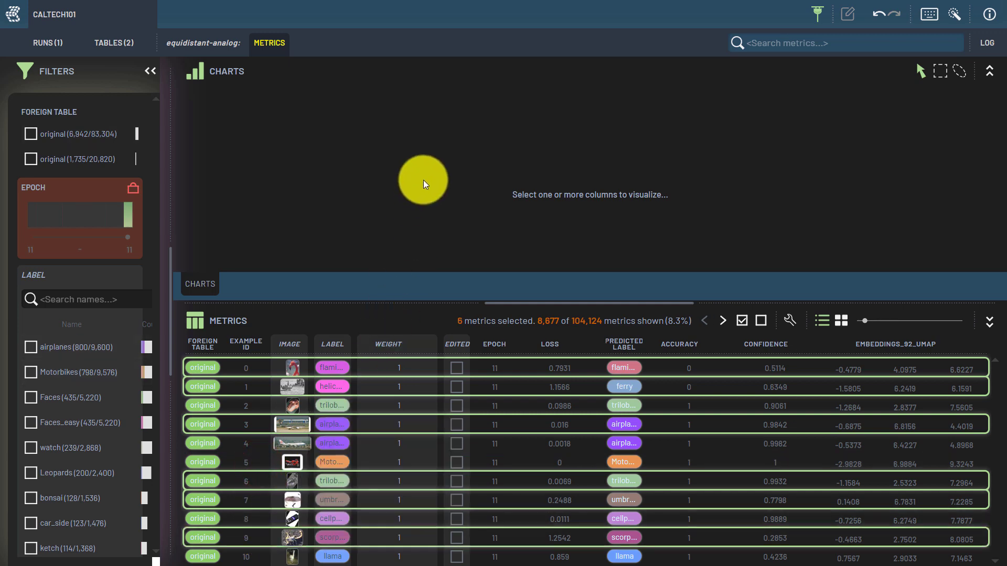
Step: Set the label of all shown metrics to barrel and undo that bulk change
key("ctrl+a")
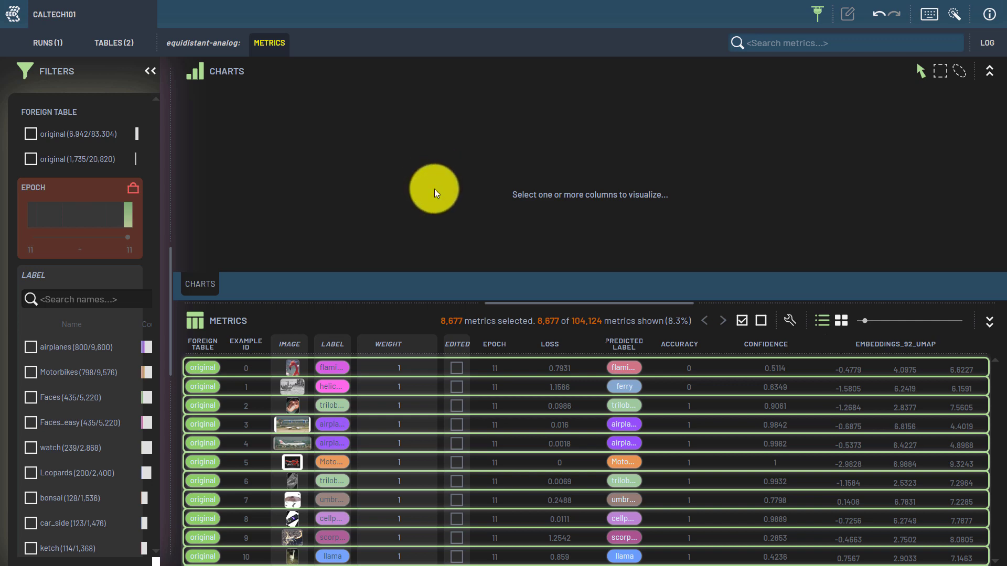
left_click(333, 366)
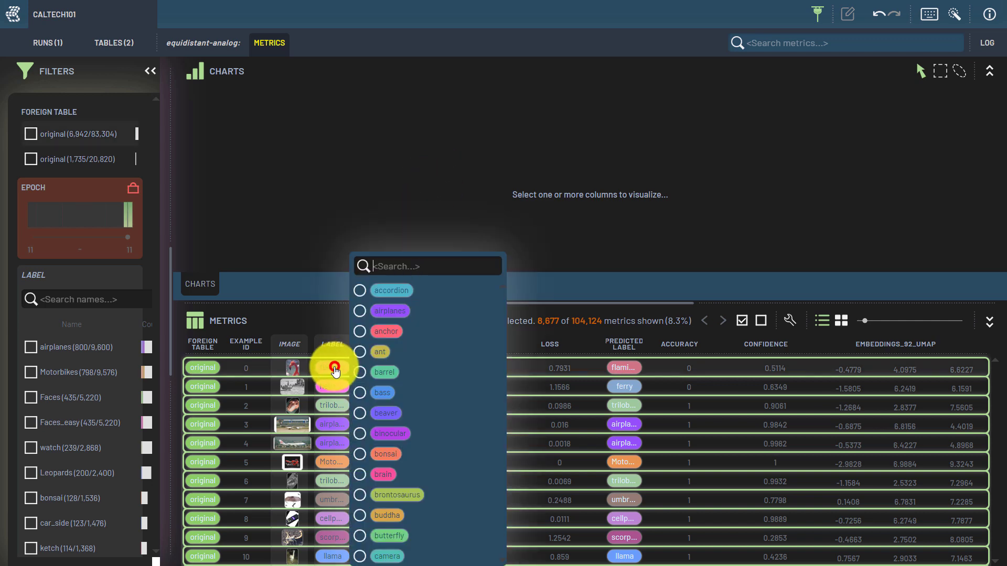
left_click(362, 368)
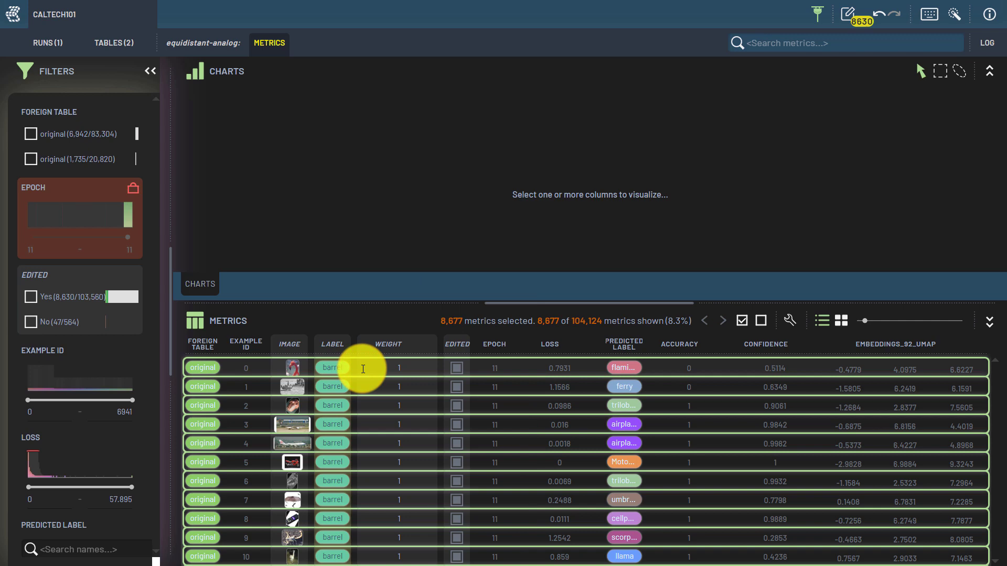
key("ctrl+z")
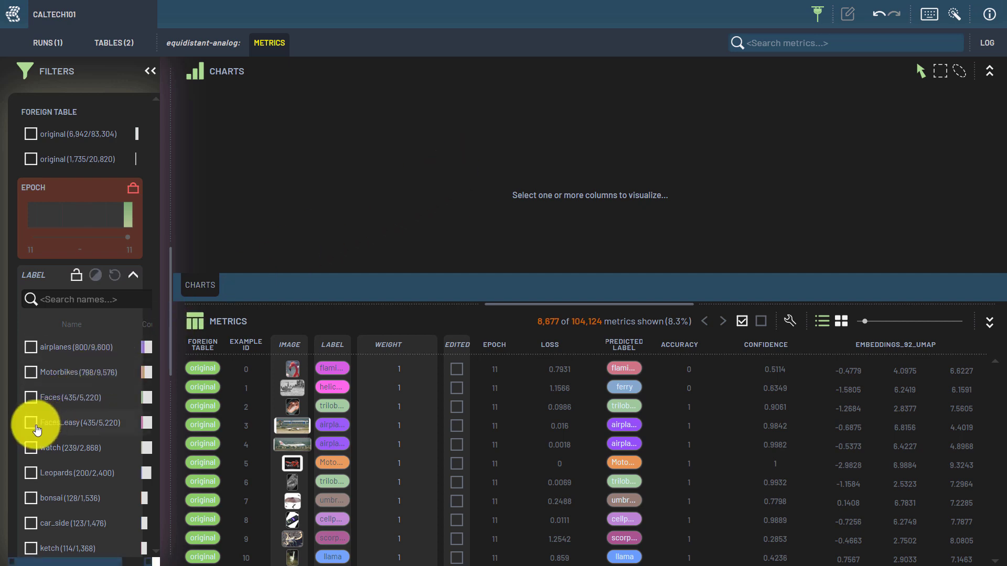
Step: Filter the metrics by label Faces_easy, relabel all of them as Faces, and reset the filters
left_click(31, 422)
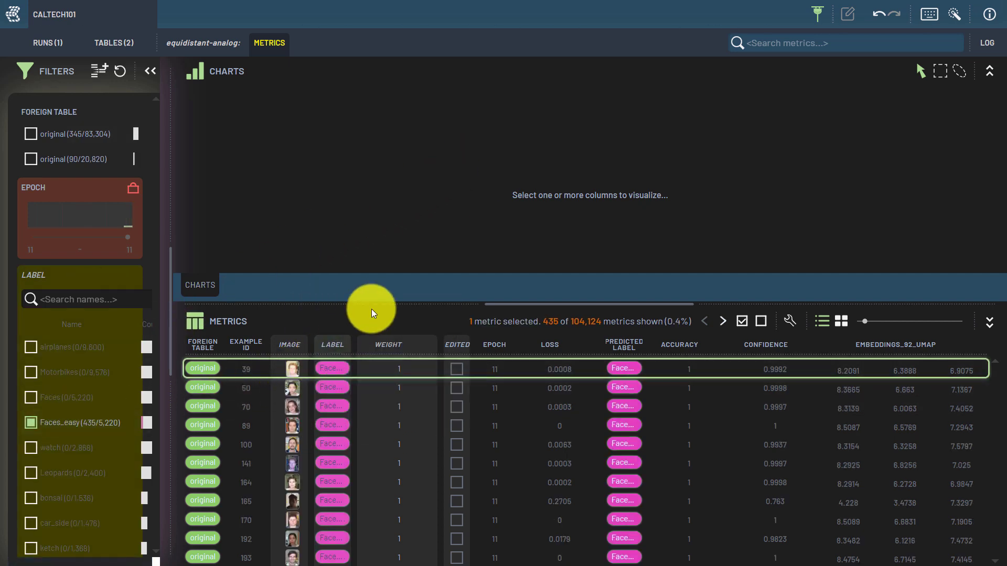
key("ctrl+a")
left_click(333, 369)
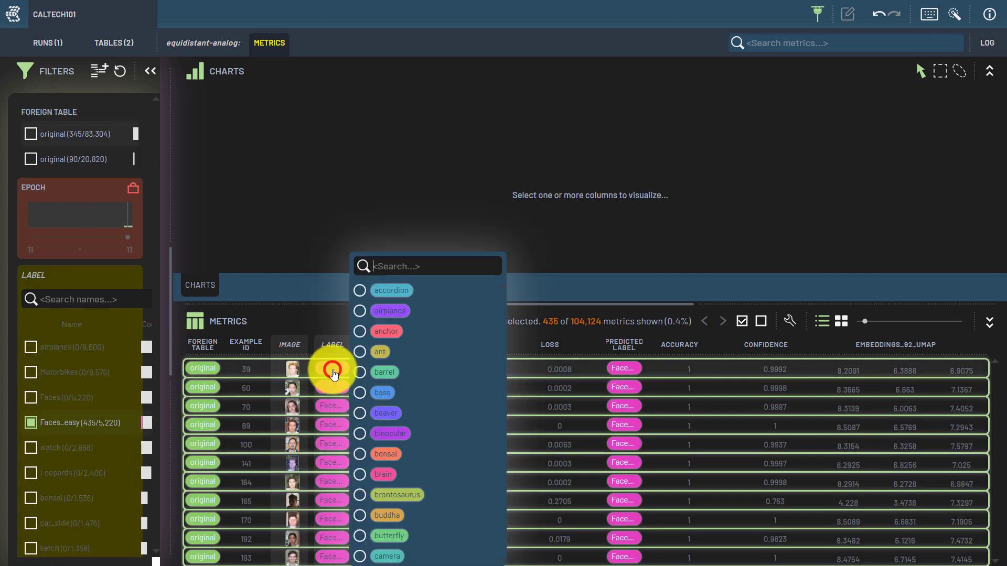
type("faces")
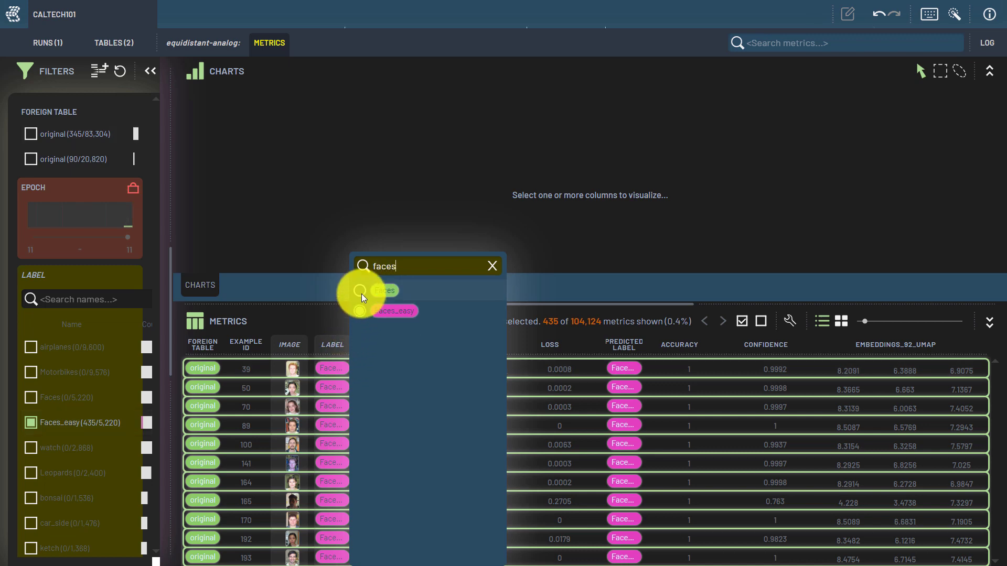
left_click(359, 291)
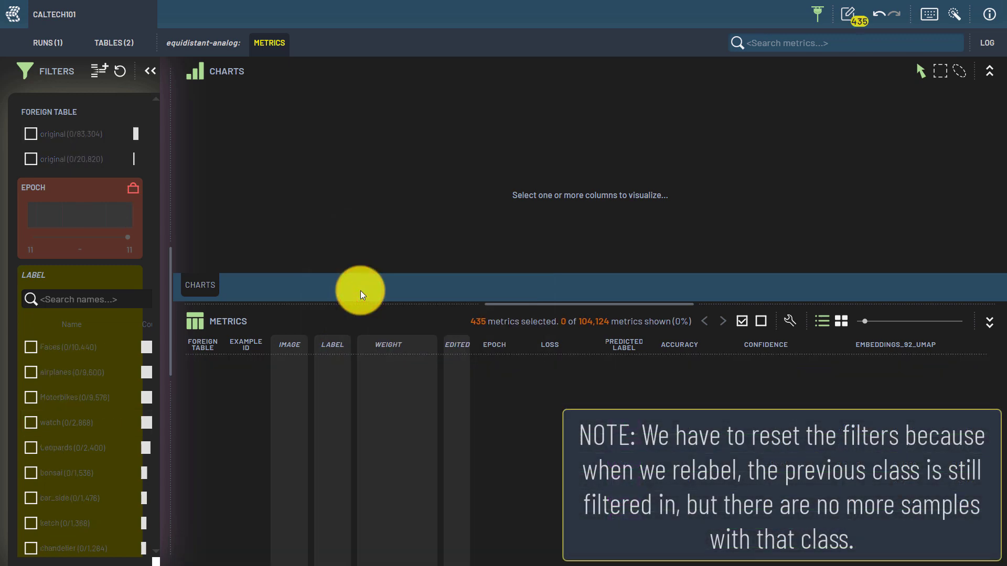
left_click(120, 71)
Step: Filter the metrics by label crocodile_head, relabel all of them as crocodile, and reset the filters
left_click(95, 298)
type("croco")
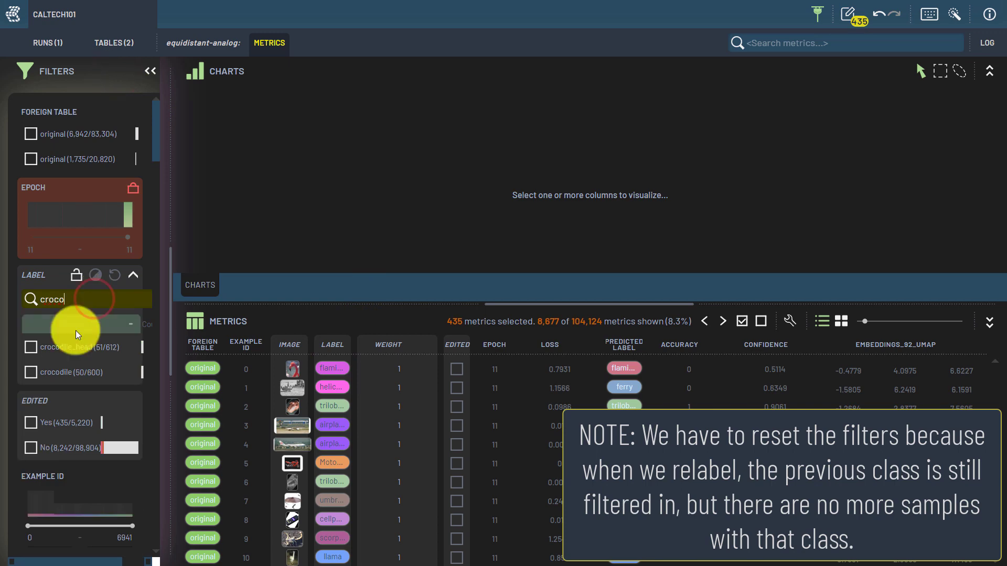
left_click(30, 347)
key("ctrl+a")
left_click(335, 367)
type("cr")
left_click(360, 330)
left_click(122, 72)
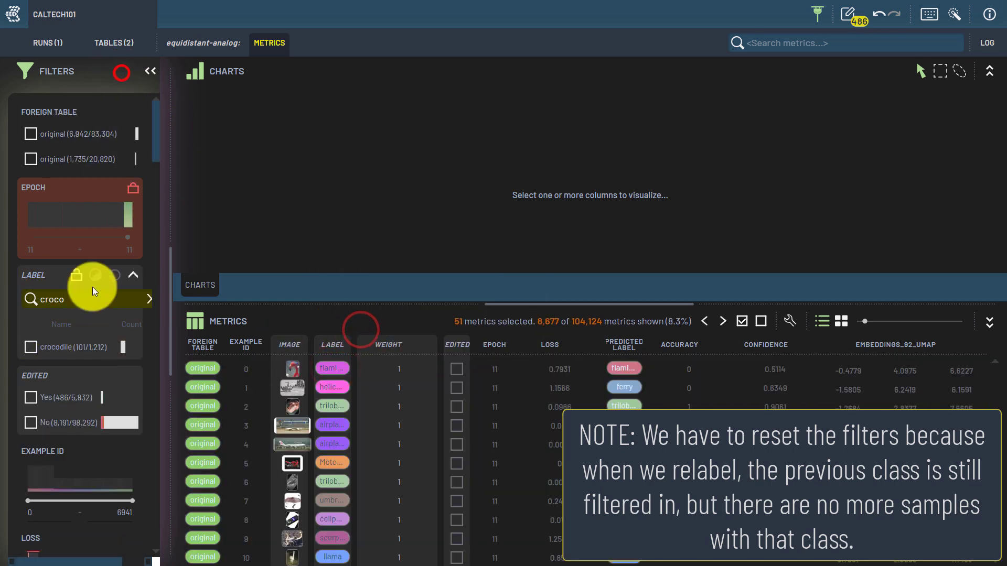
Step: Filter the metrics by label flamingo_head, relabel all of them as flamingo, and reset the filters
left_click_drag(86, 298, 31, 299)
key("BackSpace")
type("flam")
left_click(28, 374)
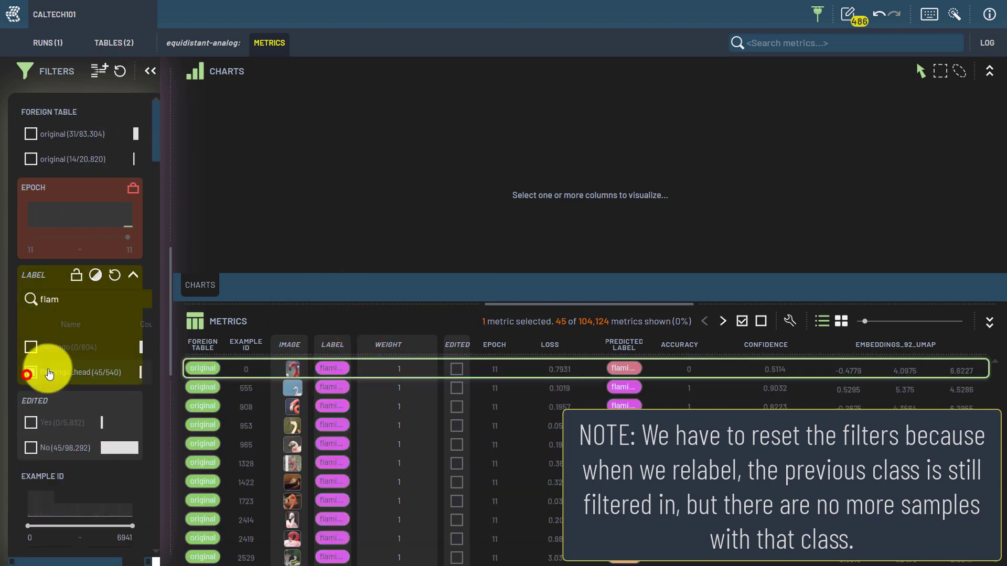
key("ctrl+a")
left_click(332, 368)
type("fla")
left_click(367, 310)
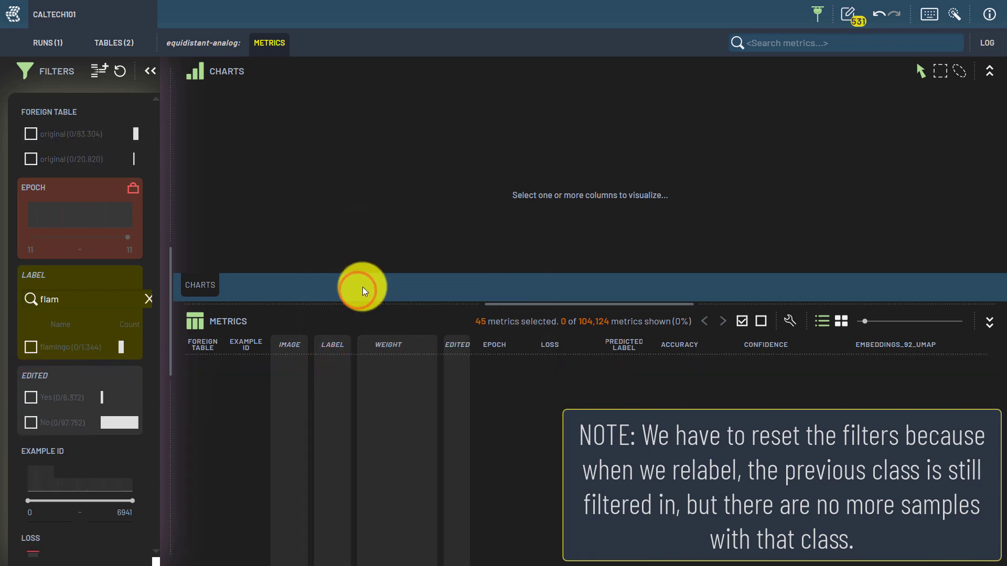
left_click(120, 71)
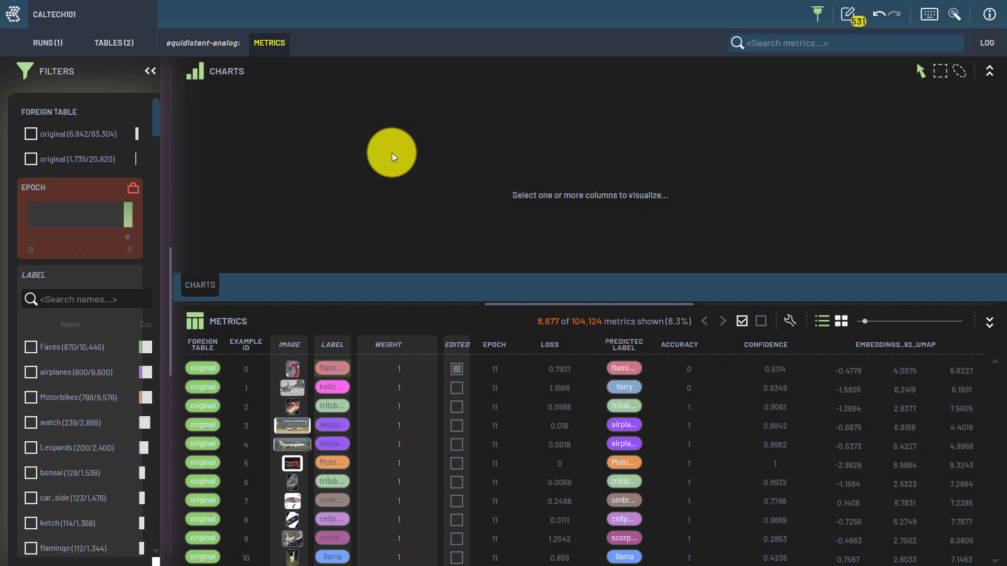
Step: Derive a virtual column with the inverse occurrence of the Label column
right_click(334, 335)
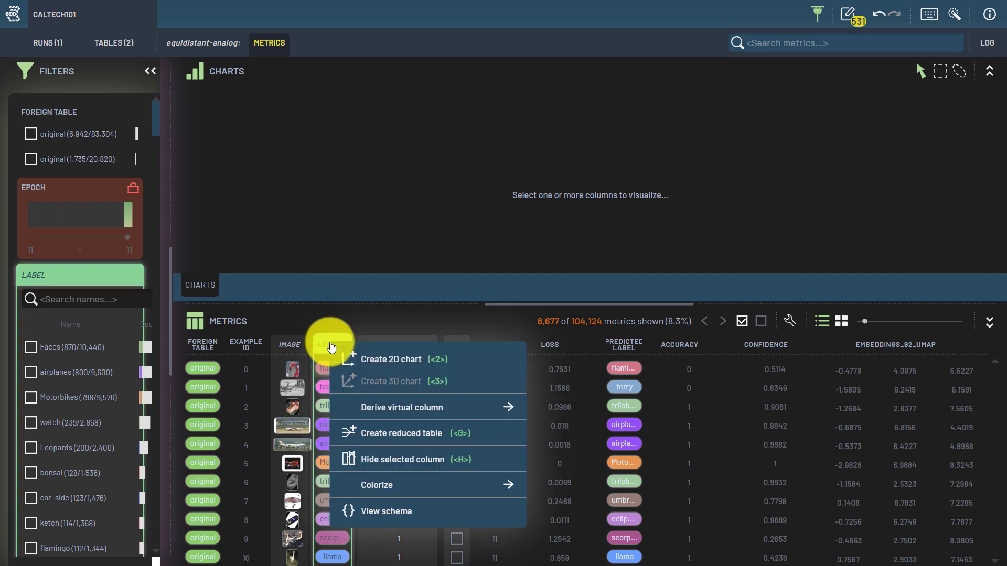
mouse_move(476, 411)
mouse_move(577, 414)
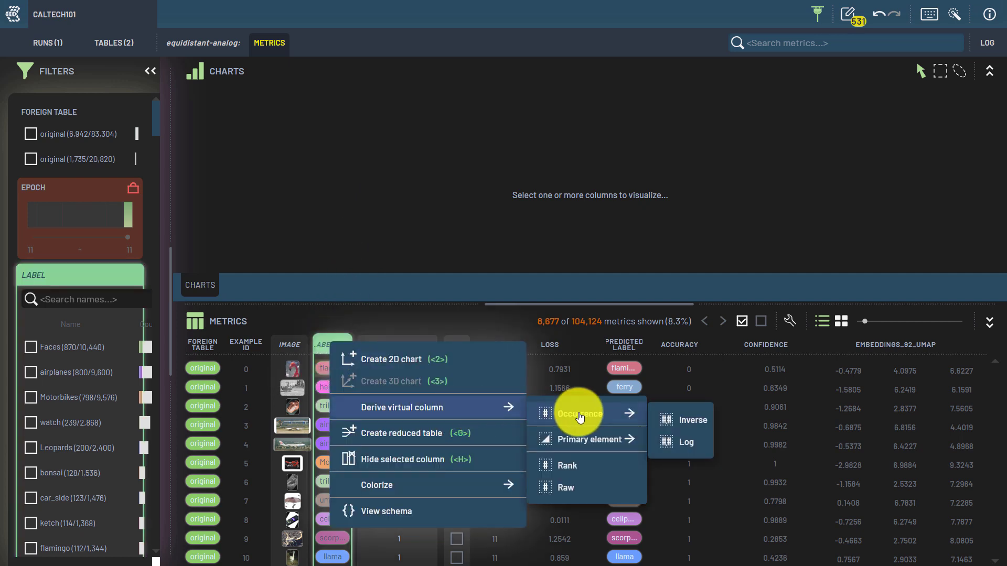
left_click(697, 422)
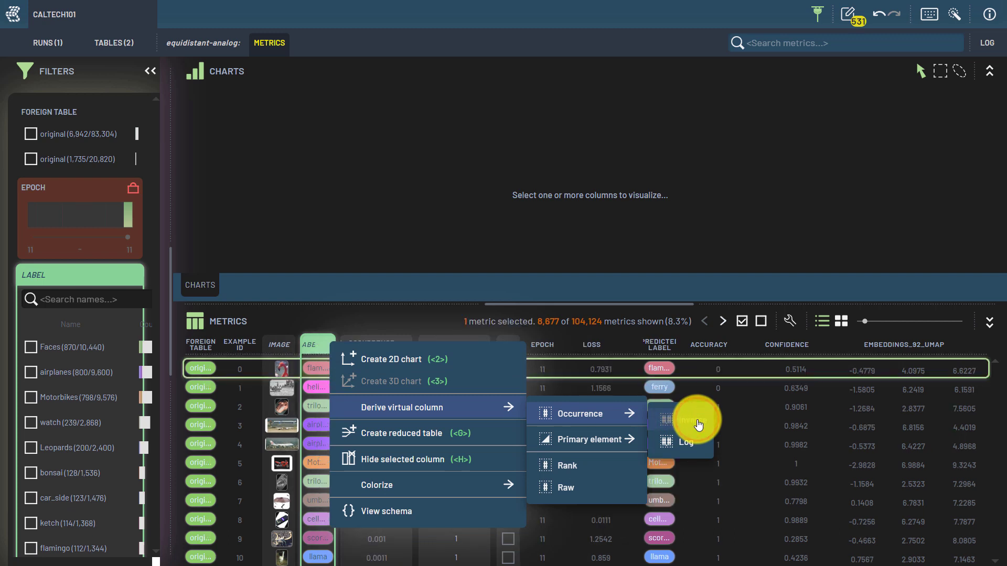
left_click(436, 313)
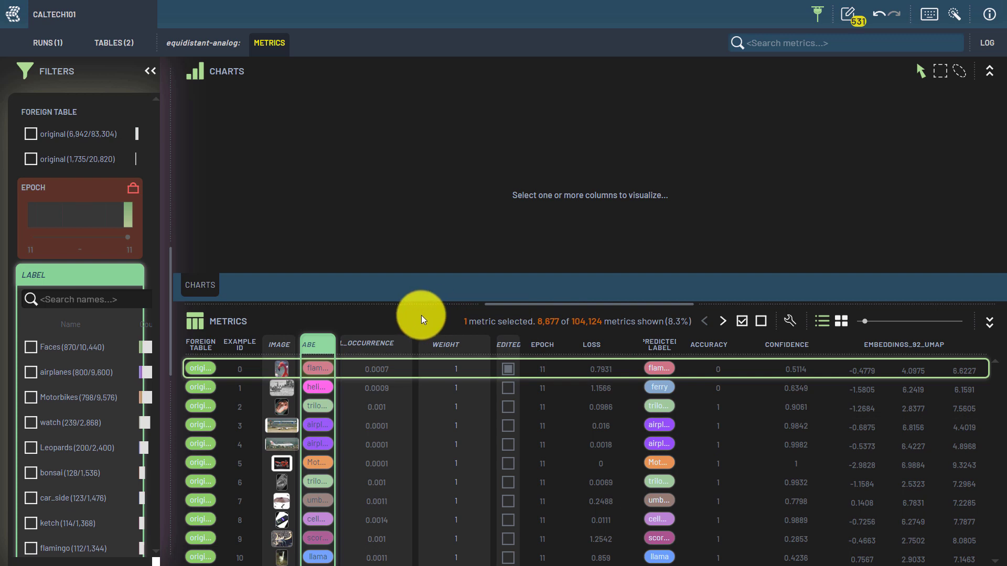
Step: Copy the inverse occurrence column's values into the Weight column and commit all pending Weight and Label edits
left_click_drag(371, 344, 463, 347)
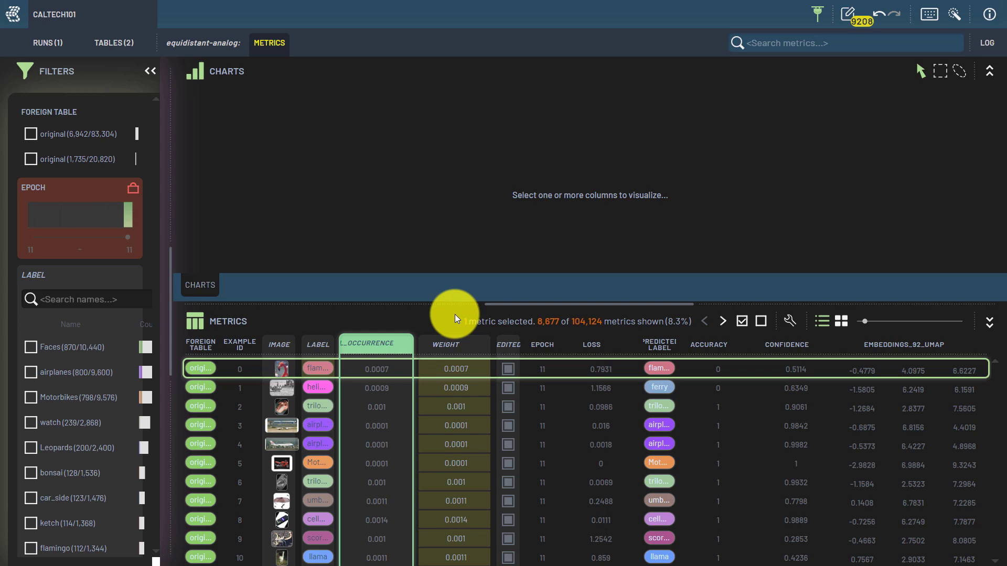
left_click(847, 16)
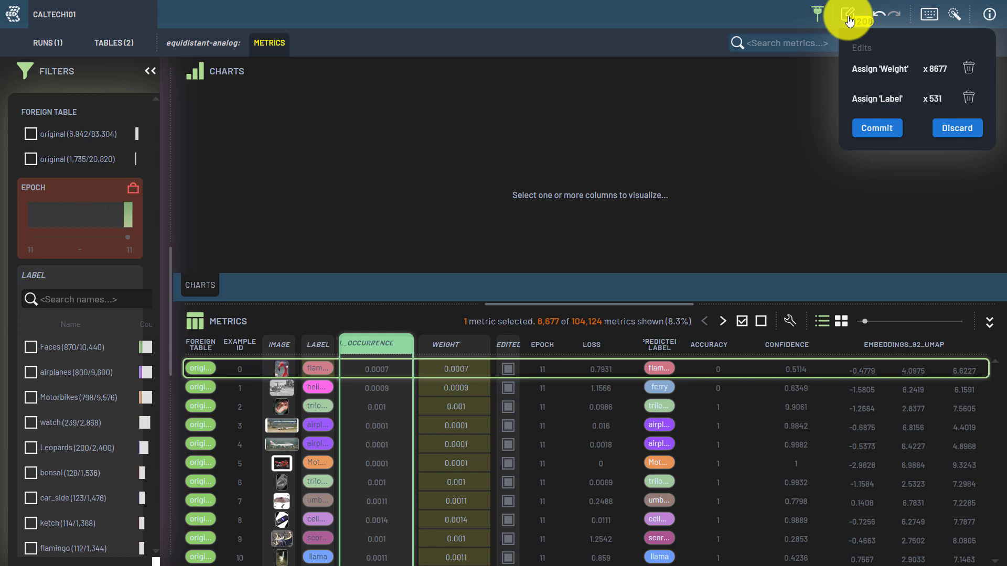
left_click(879, 130)
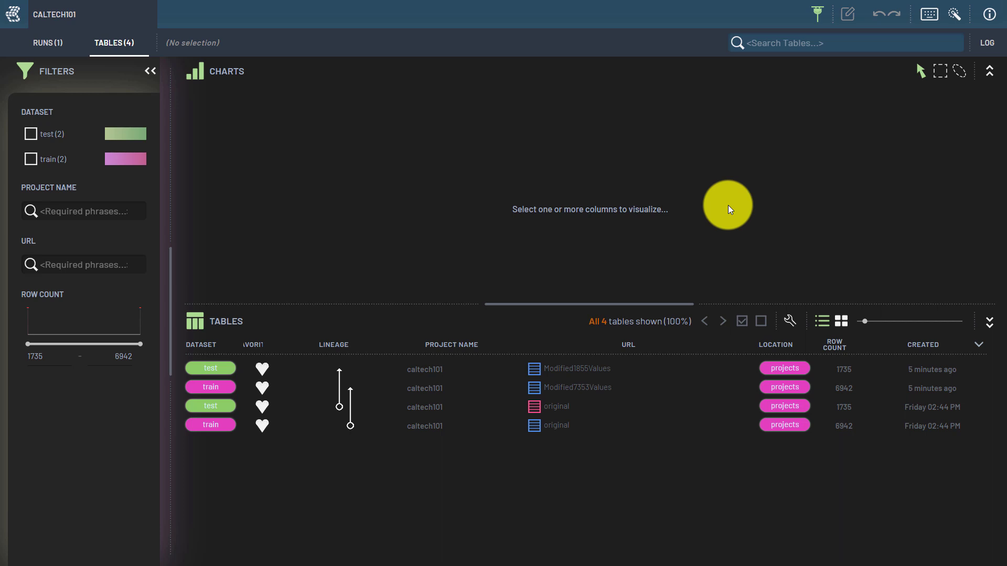
Step: Open the Modified7353Values train table and show its Weight column
double_click(611, 386)
left_click(791, 321)
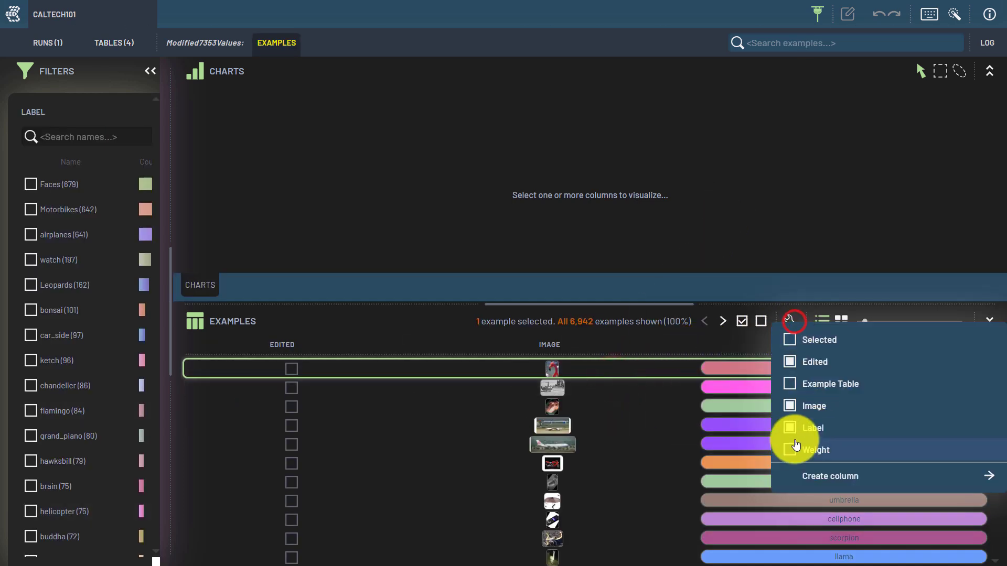
left_click(789, 444)
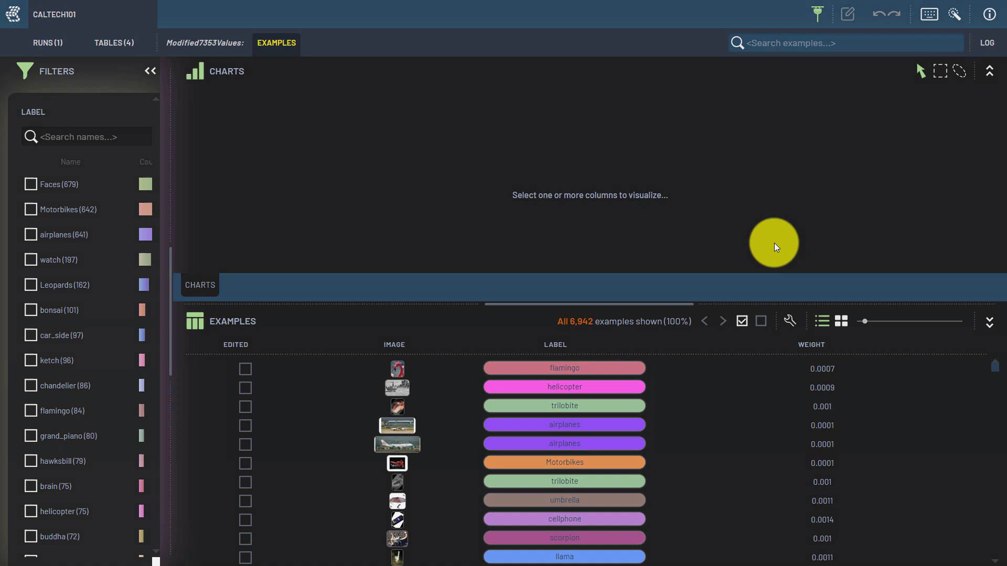